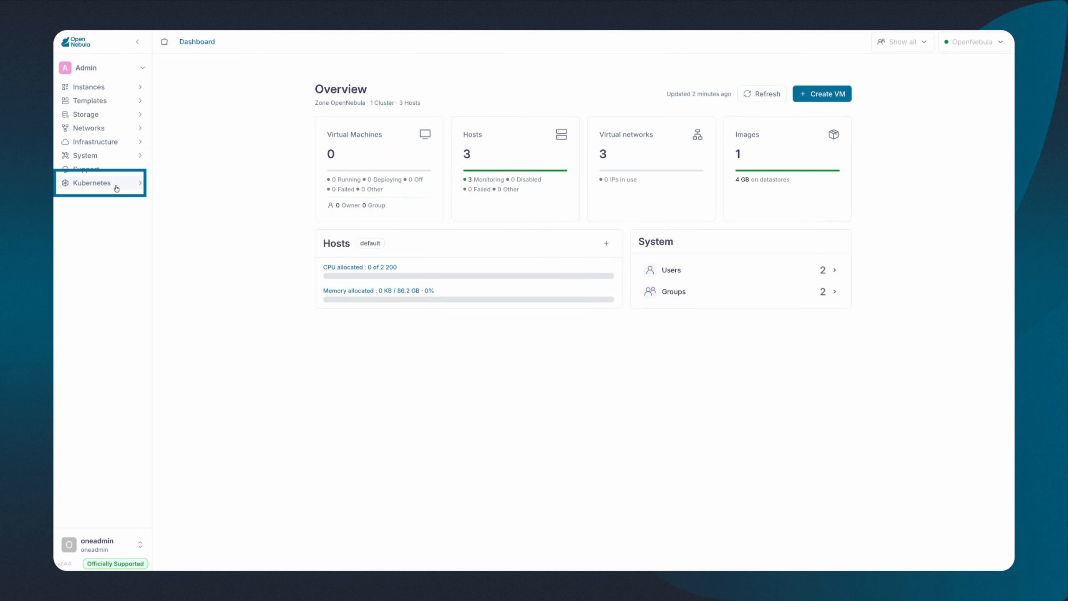
Step: Start creating a new Kubernetes cluster and name it app-k8s, leaving the description empty
click(116, 184)
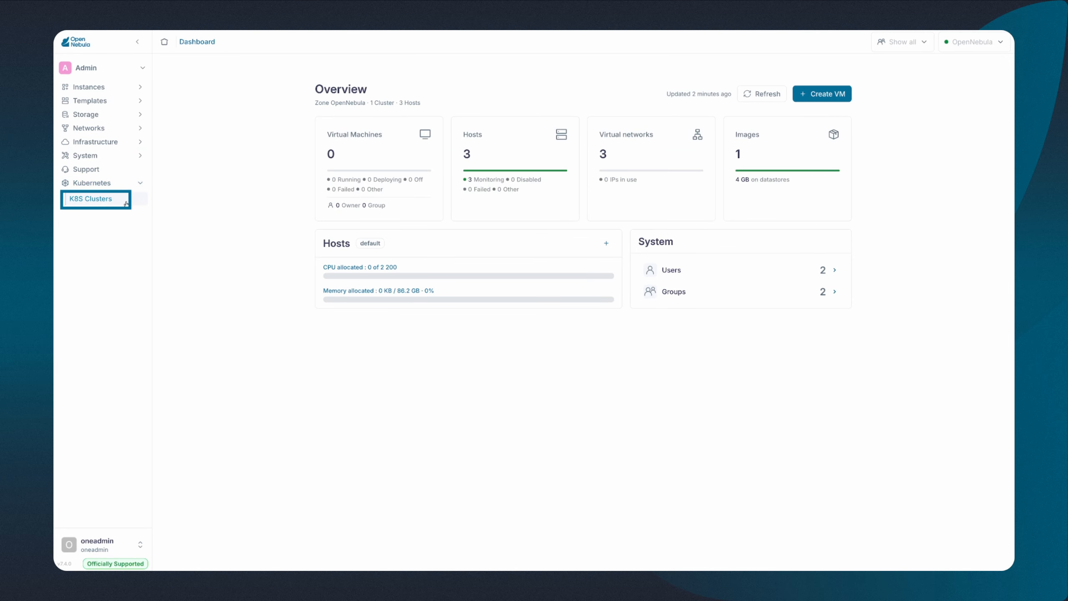
click(126, 204)
click(205, 237)
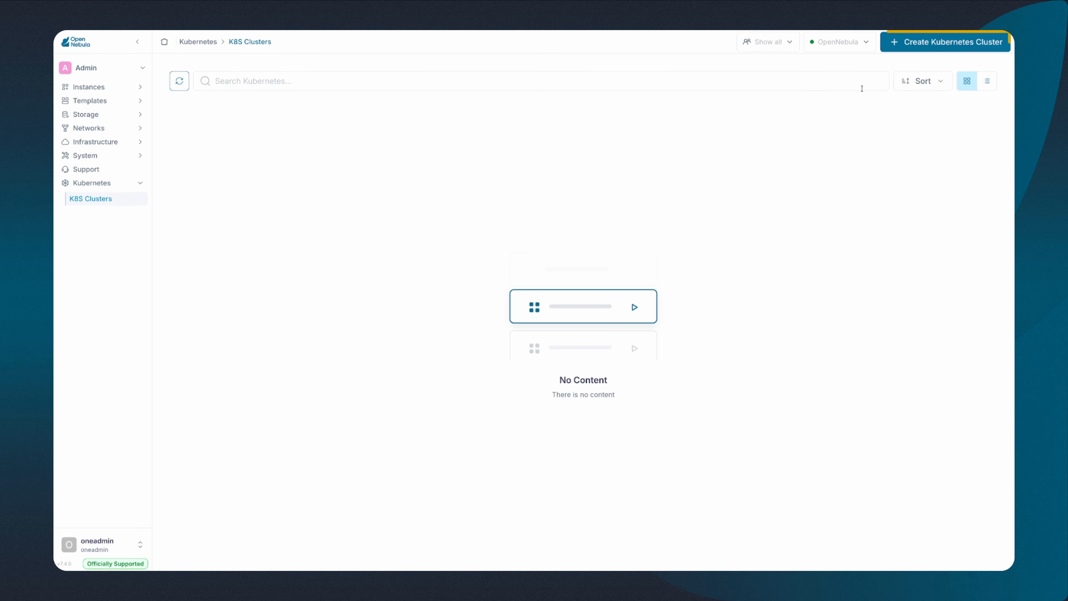
click(917, 42)
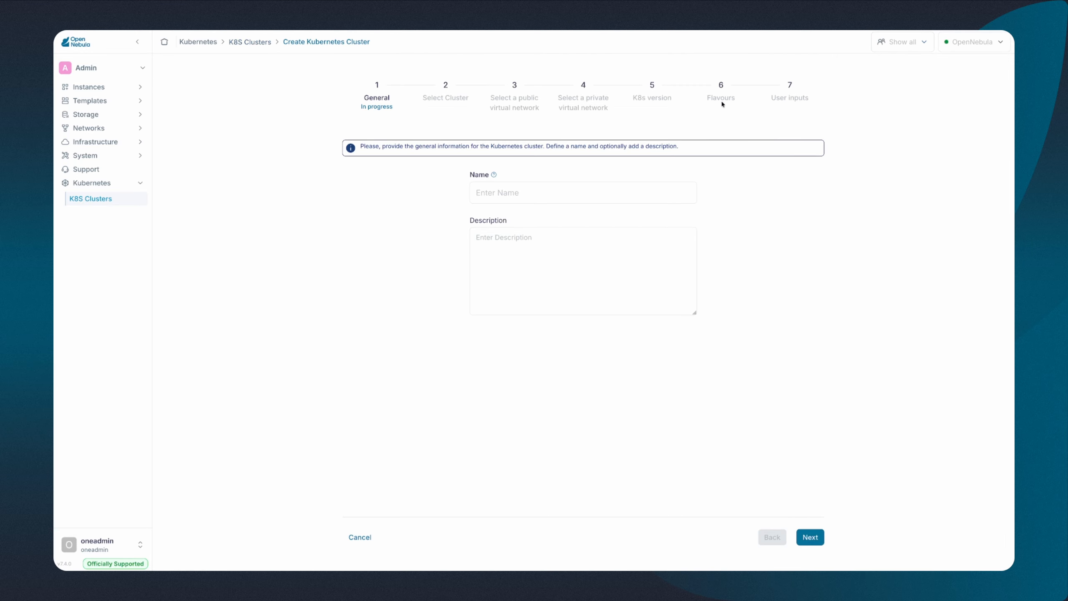
click(490, 192)
text(app)
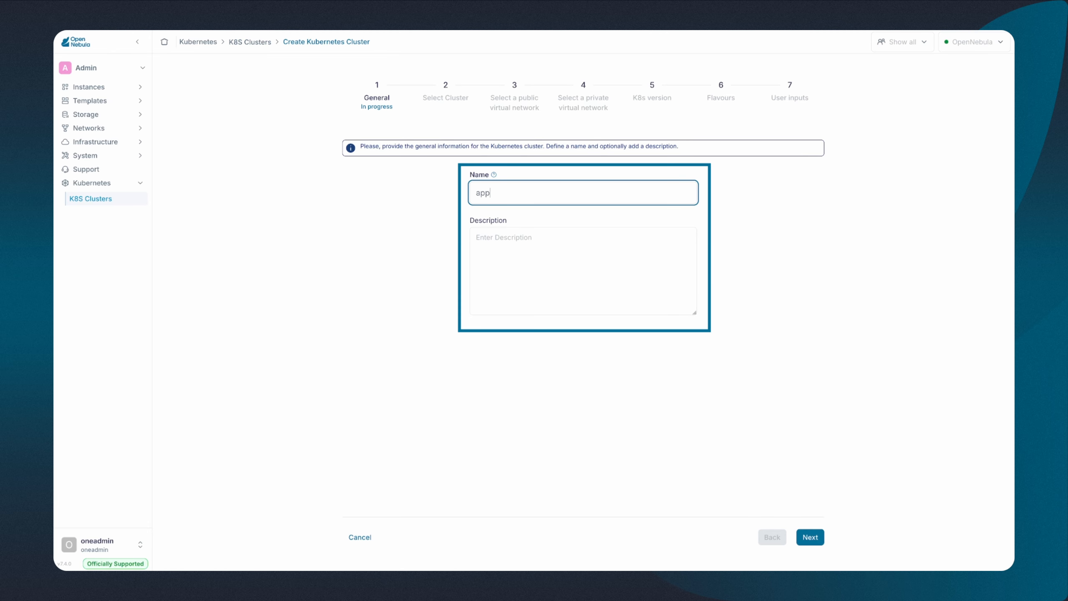
text(-k8s)
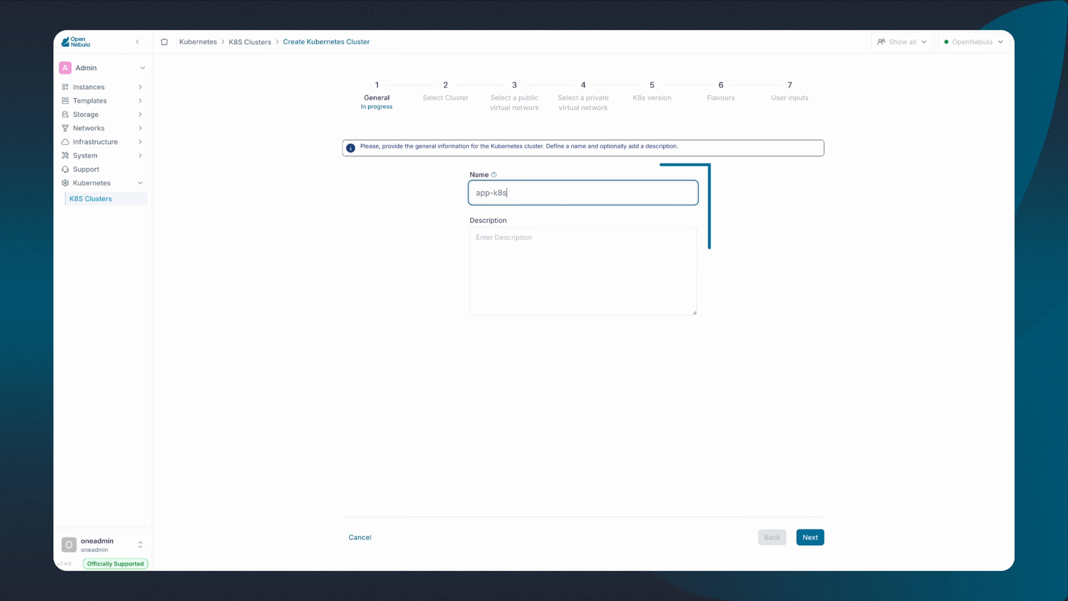
click(706, 177)
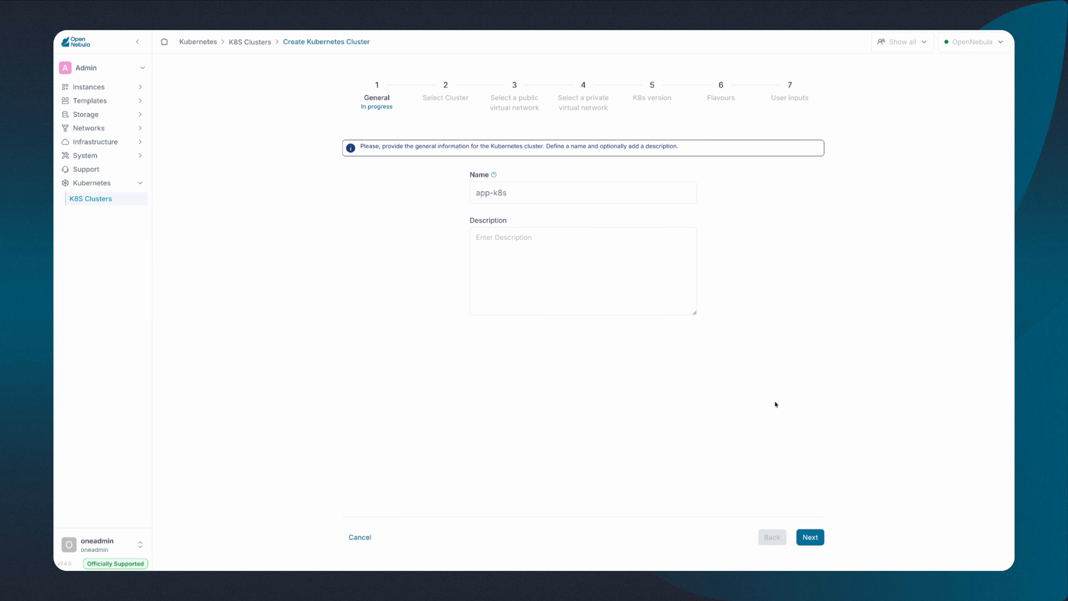
click(809, 537)
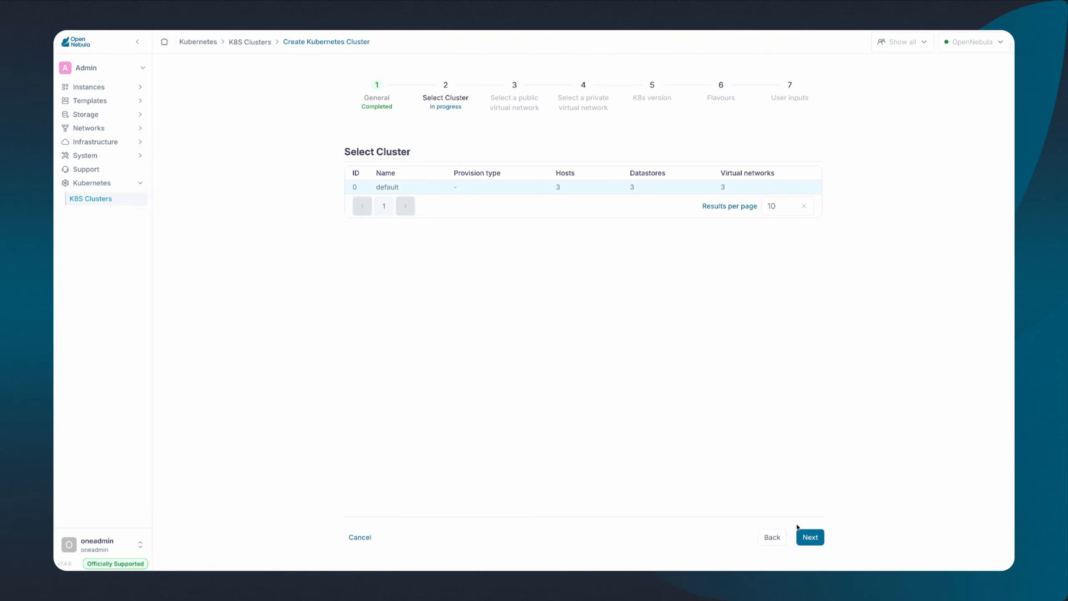
Step: Keep the default cluster as host and assign evpn0 as the public network and evpn1 as the private network
click(801, 534)
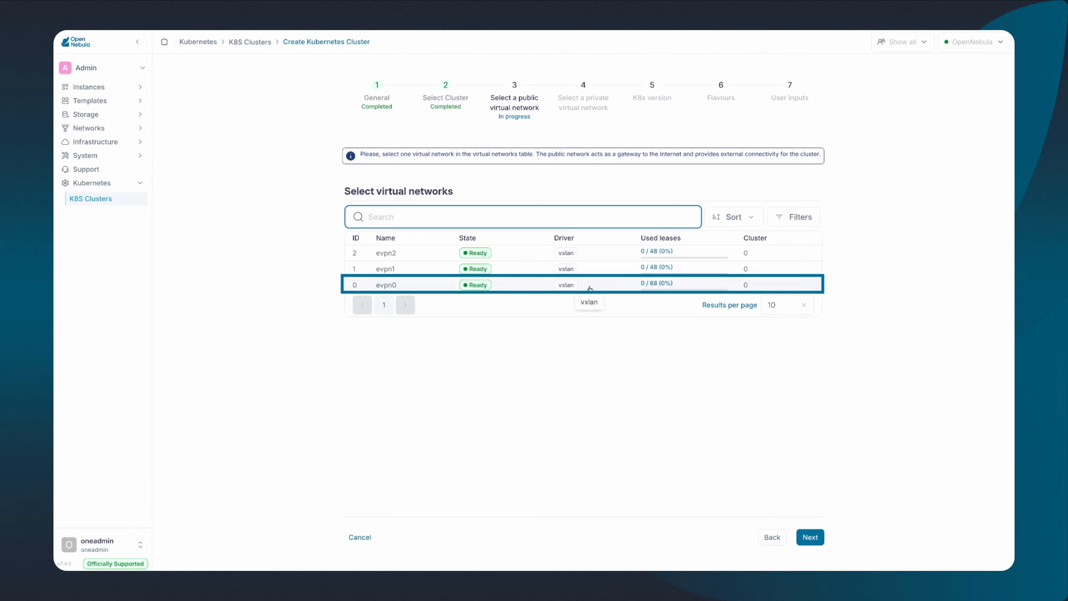
click(590, 289)
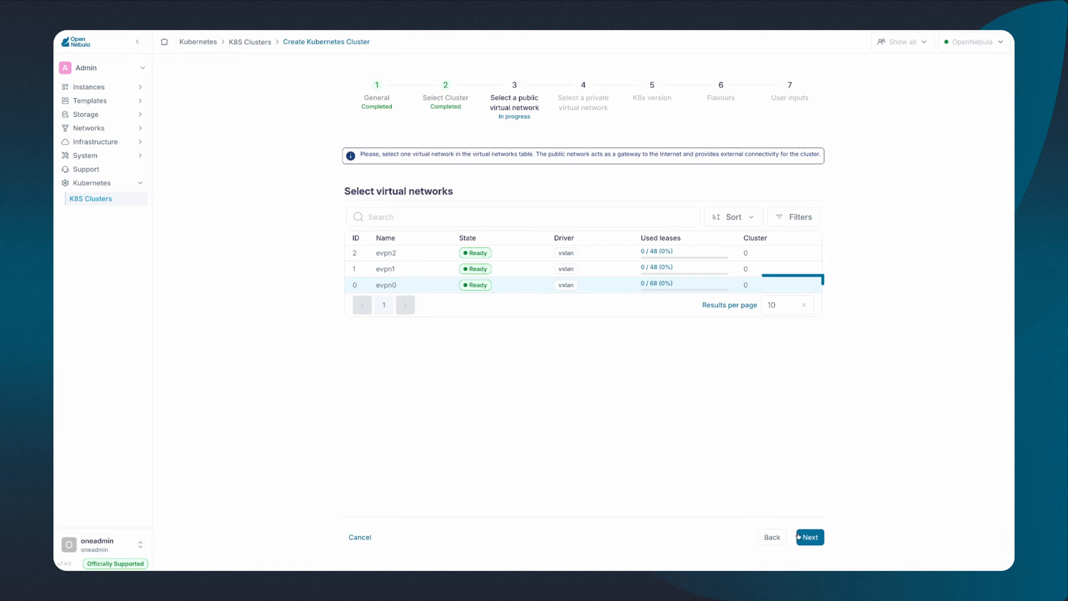
click(802, 537)
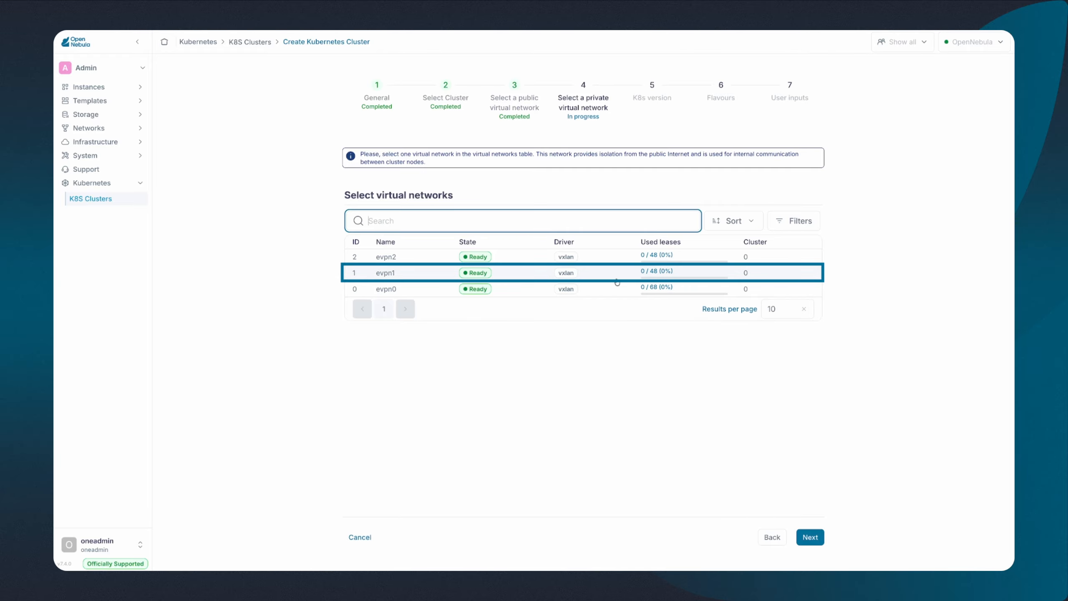
click(612, 276)
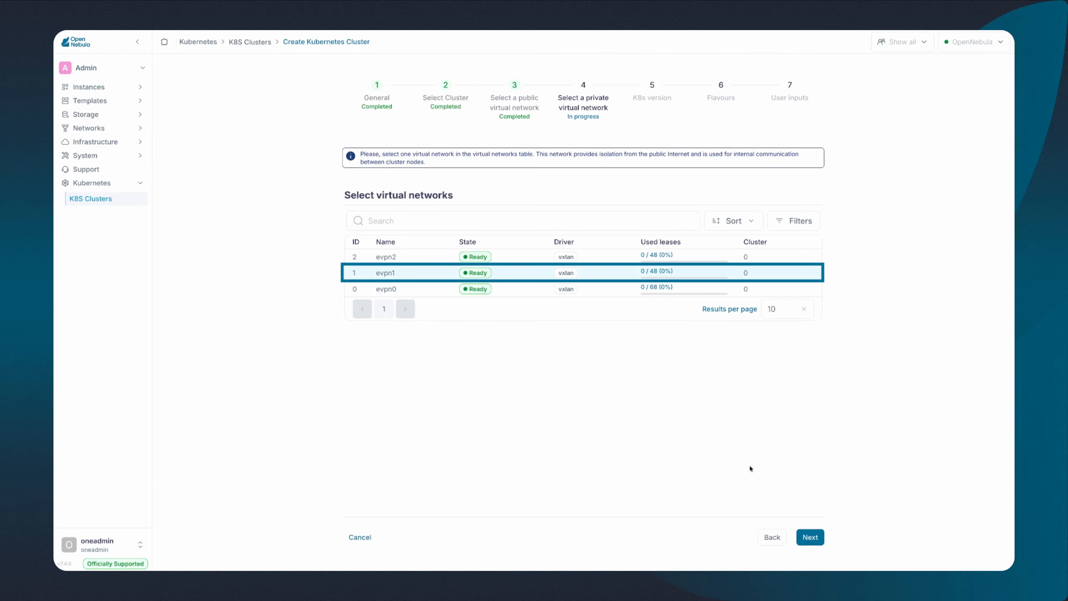
click(803, 540)
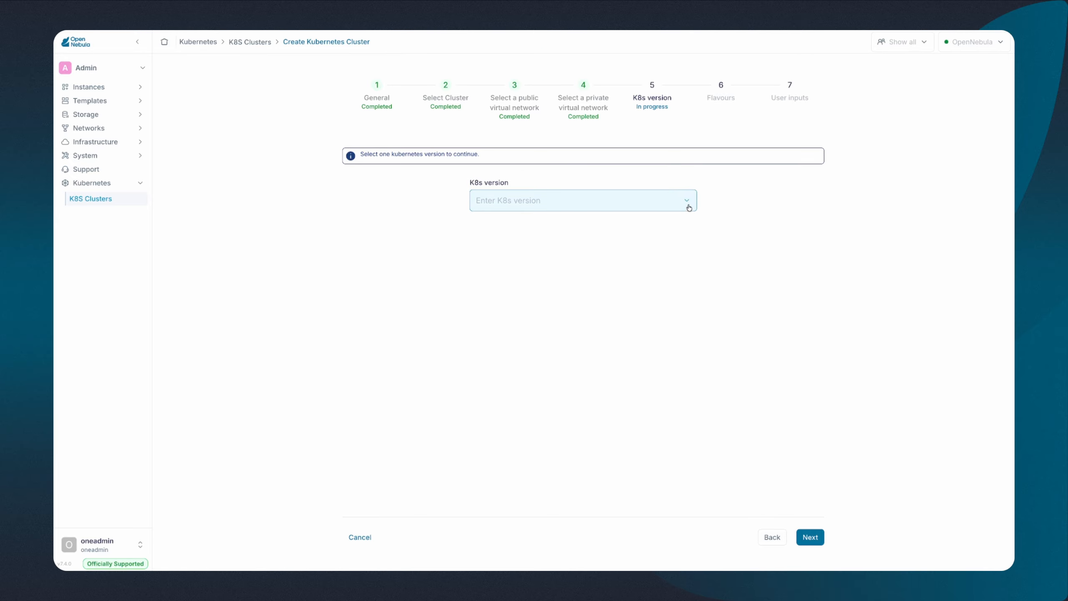
Step: Choose Kubernetes version v1.34.2 for the new cluster
click(689, 206)
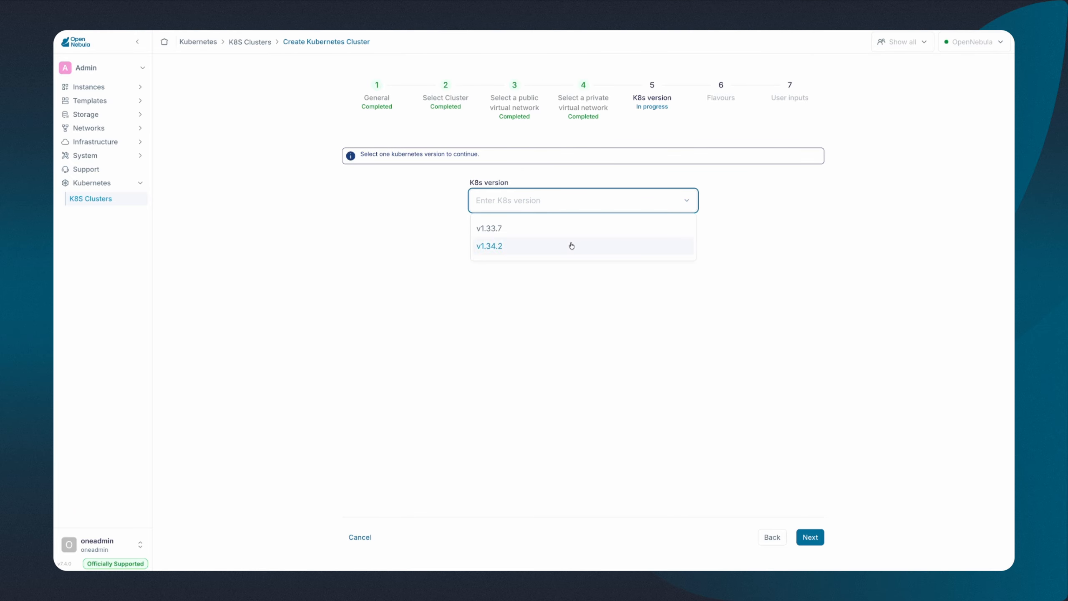
click(524, 248)
click(524, 248)
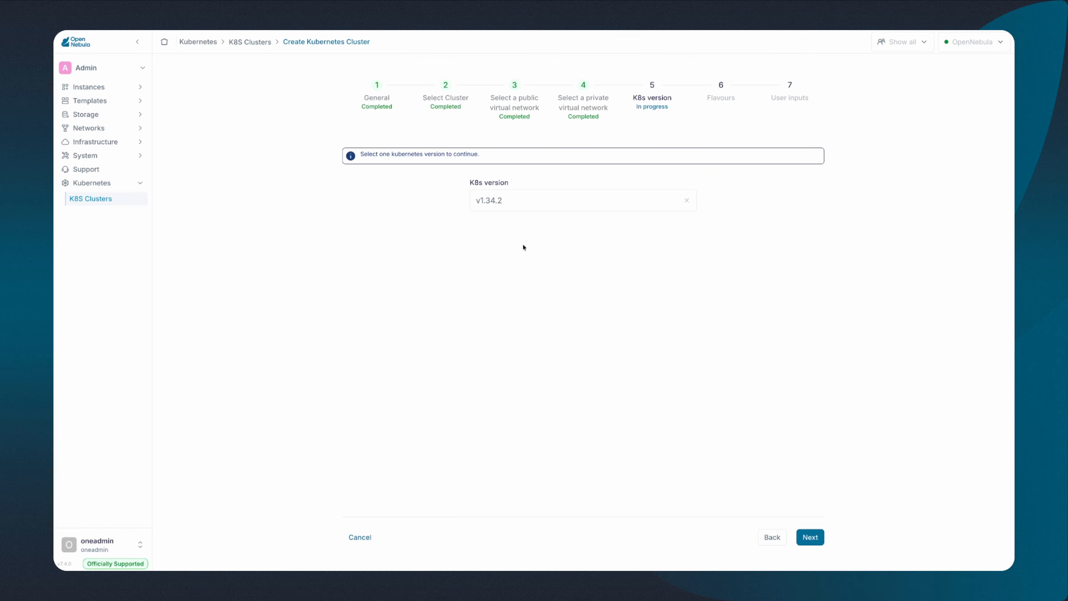
click(819, 539)
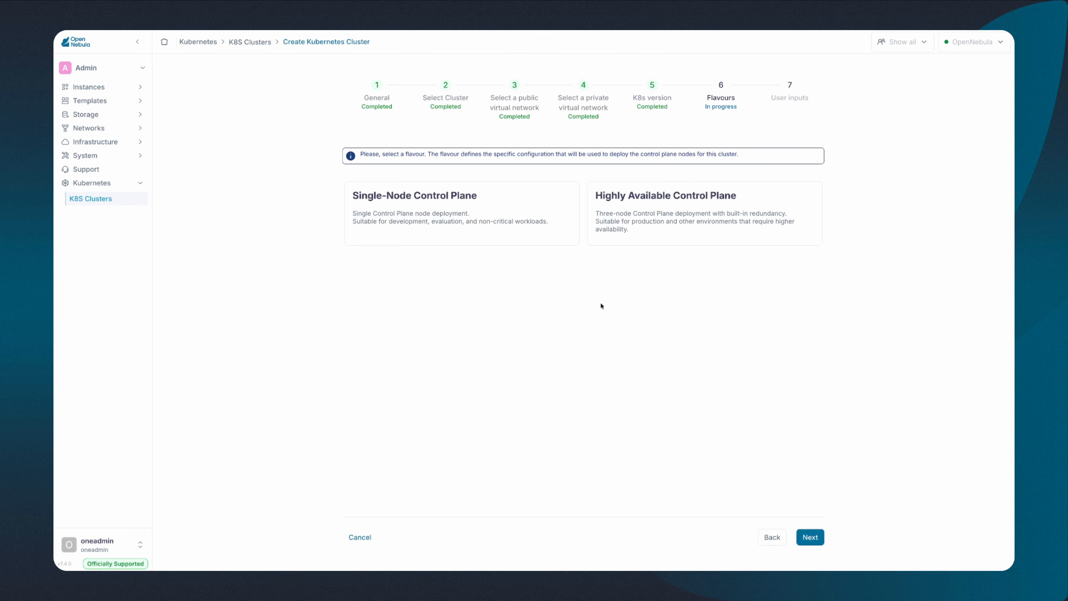
Step: Create the cluster with the Single-Node Control Plane flavour and close its log once provisioning has ended
click(543, 231)
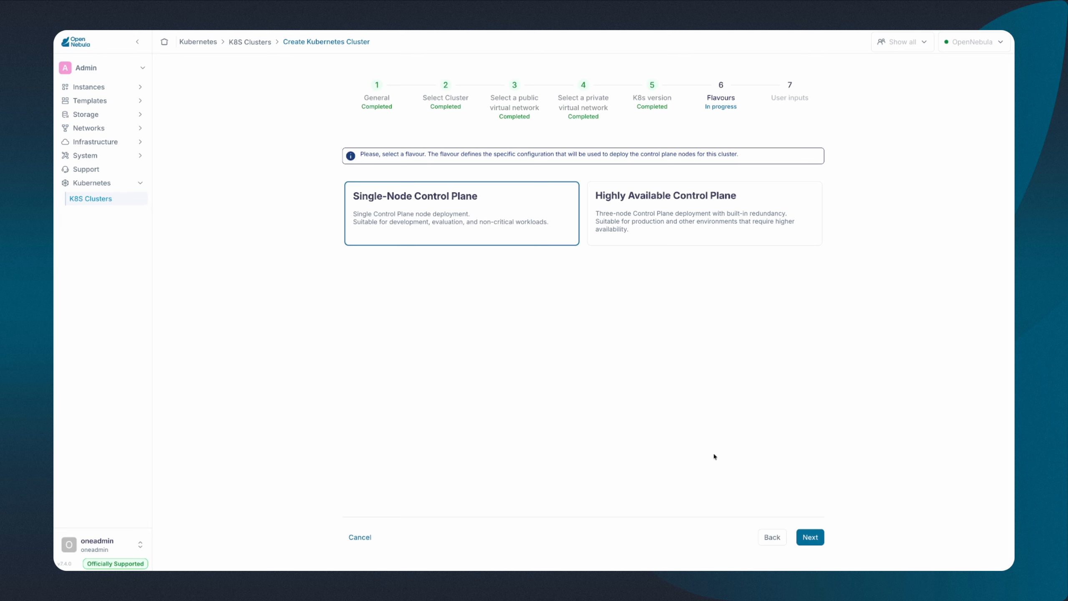
click(797, 536)
click(801, 537)
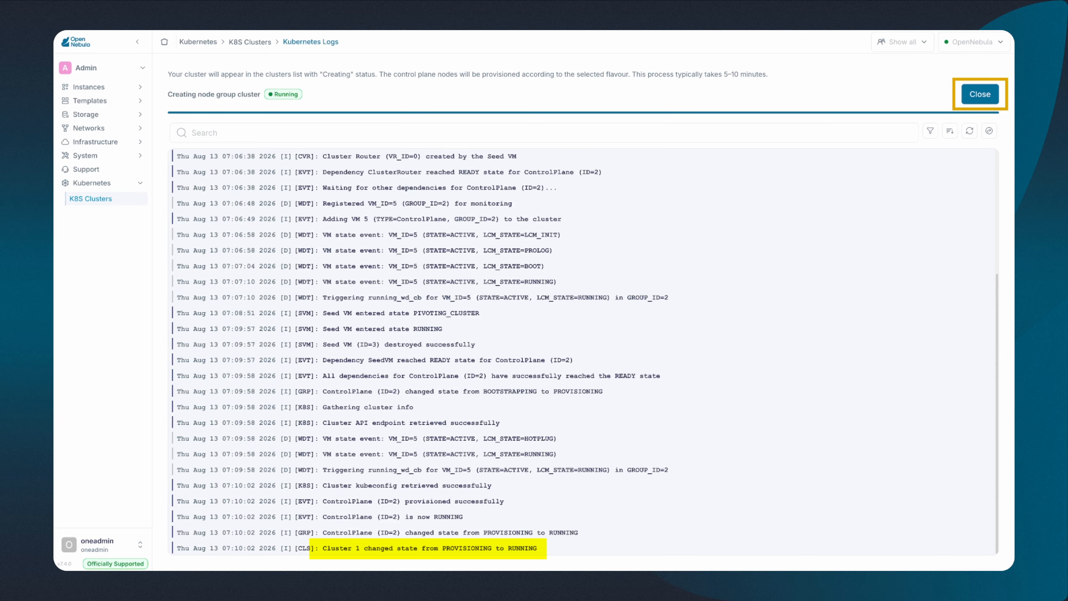
click(971, 102)
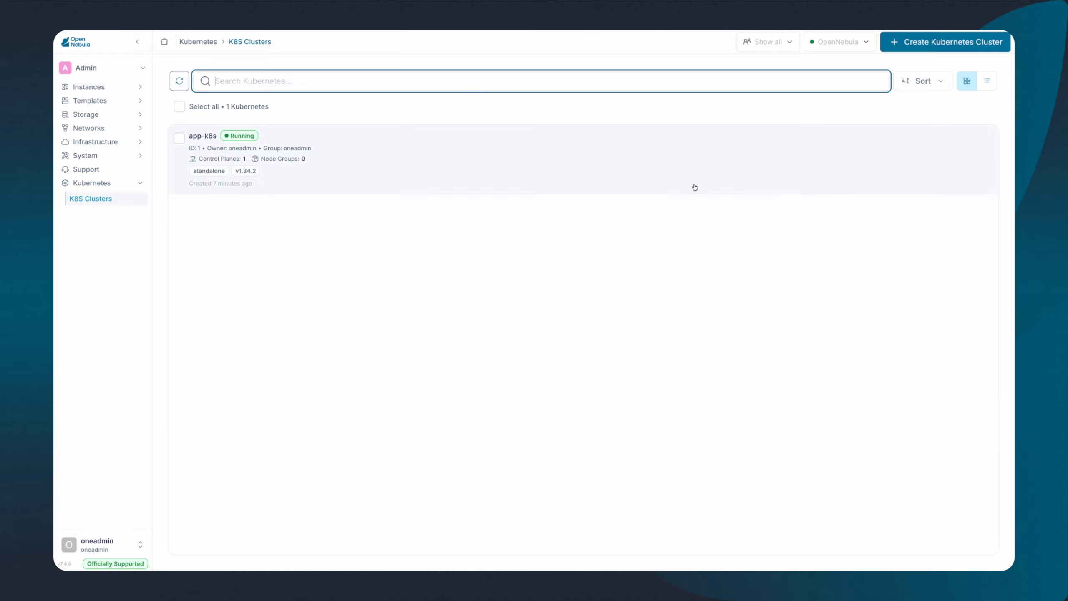
Step: Review the list of virtual machine instances and the kubeconfig of the app-k8s cluster
click(129, 87)
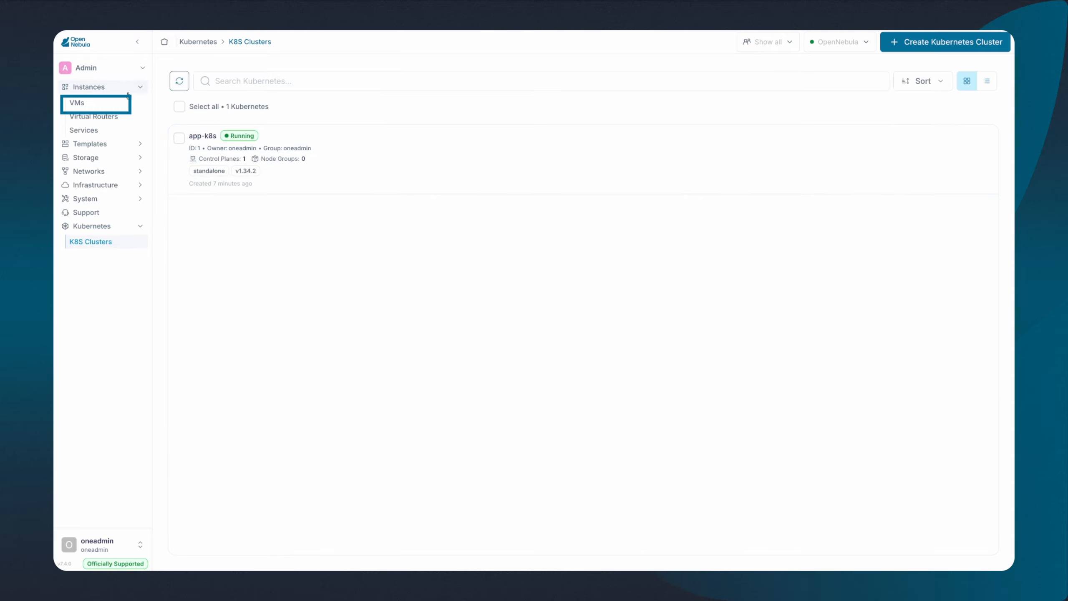
click(127, 103)
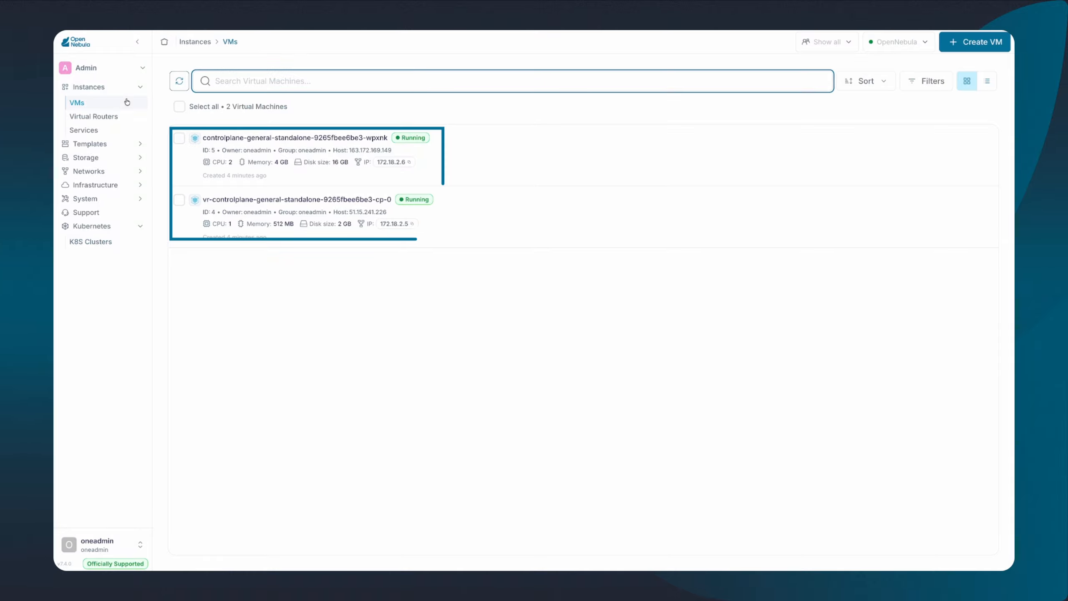
click(112, 242)
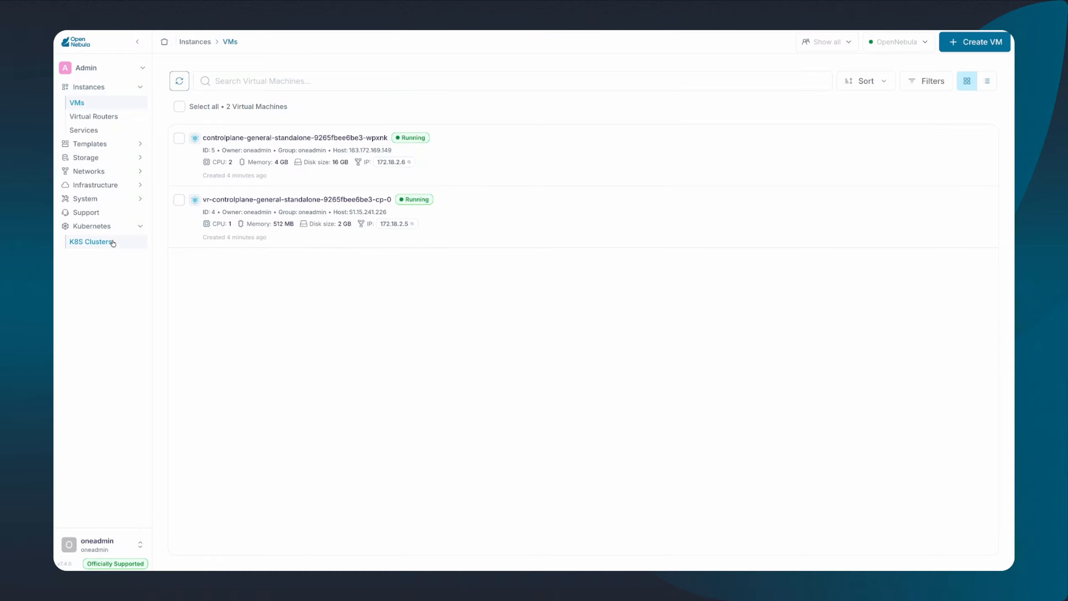
click(301, 178)
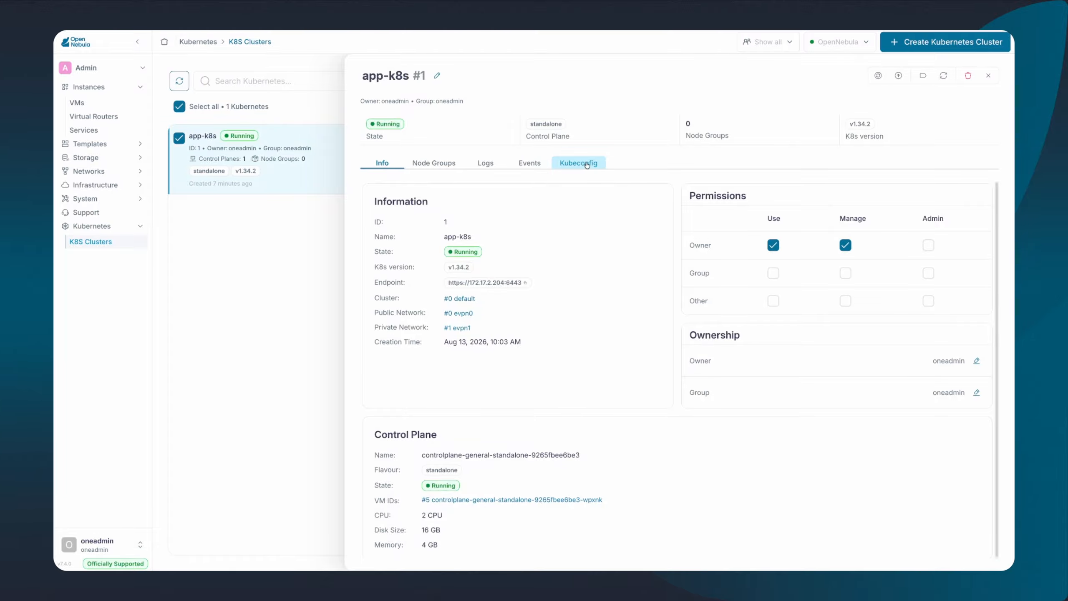
click(586, 164)
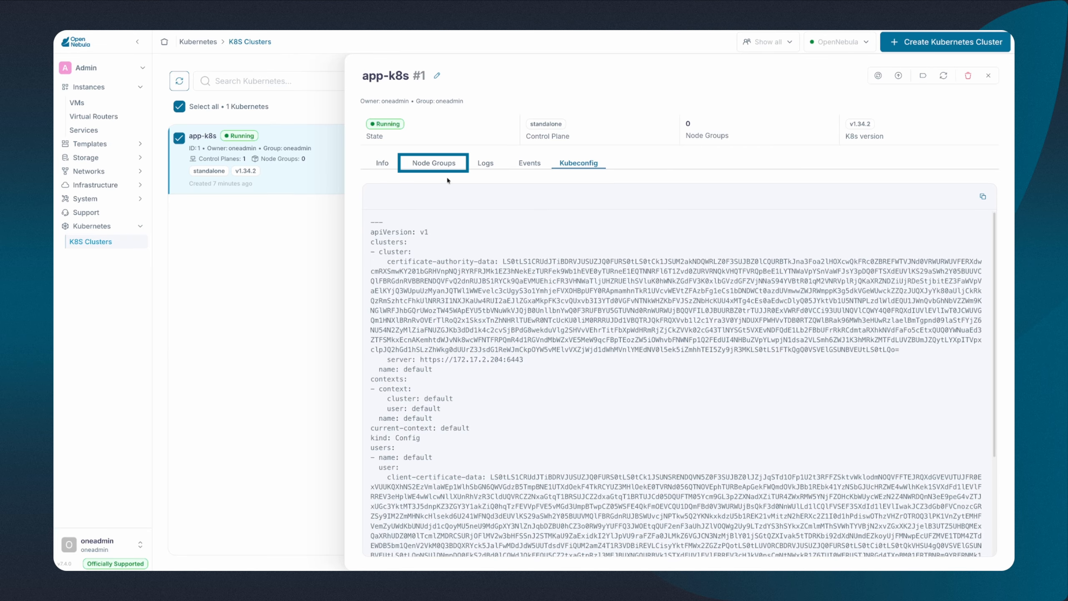
Step: Start a new node group in the app-k8s cluster and name it app-workloads
click(431, 165)
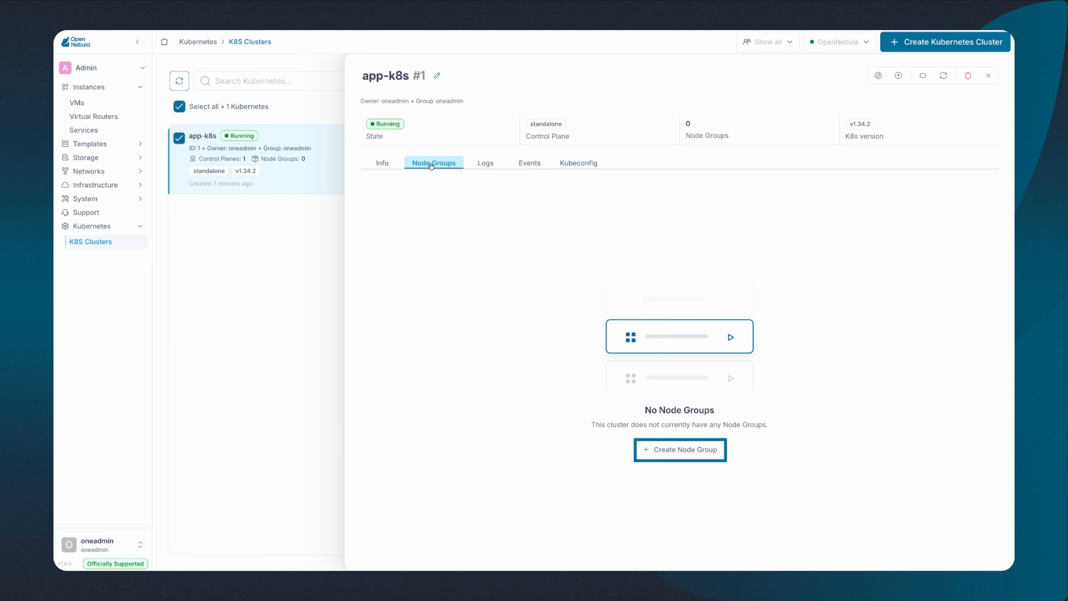
click(675, 450)
click(555, 274)
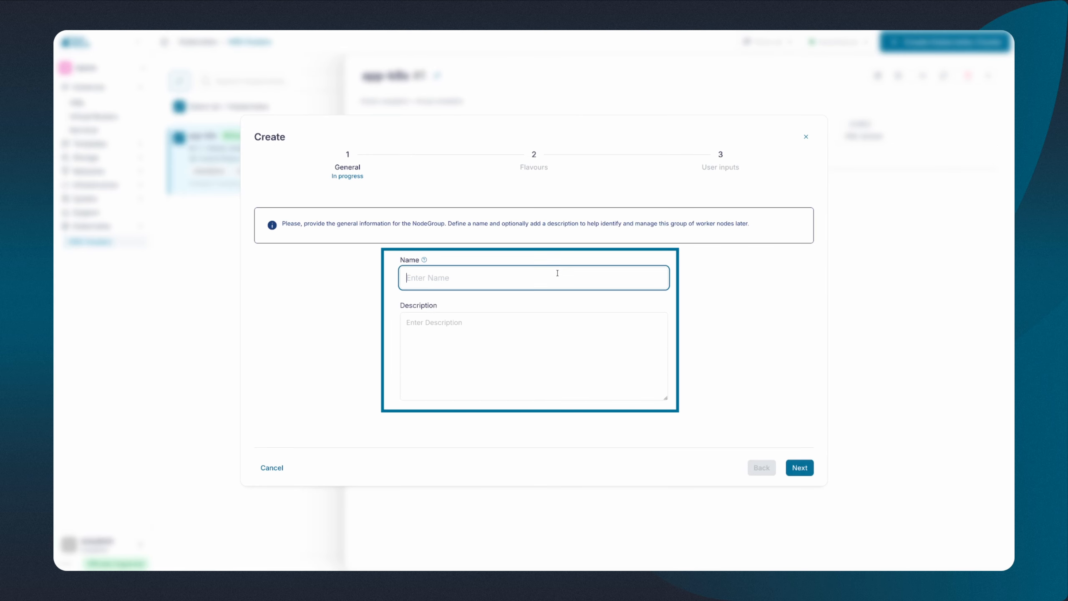
text(app-workloads)
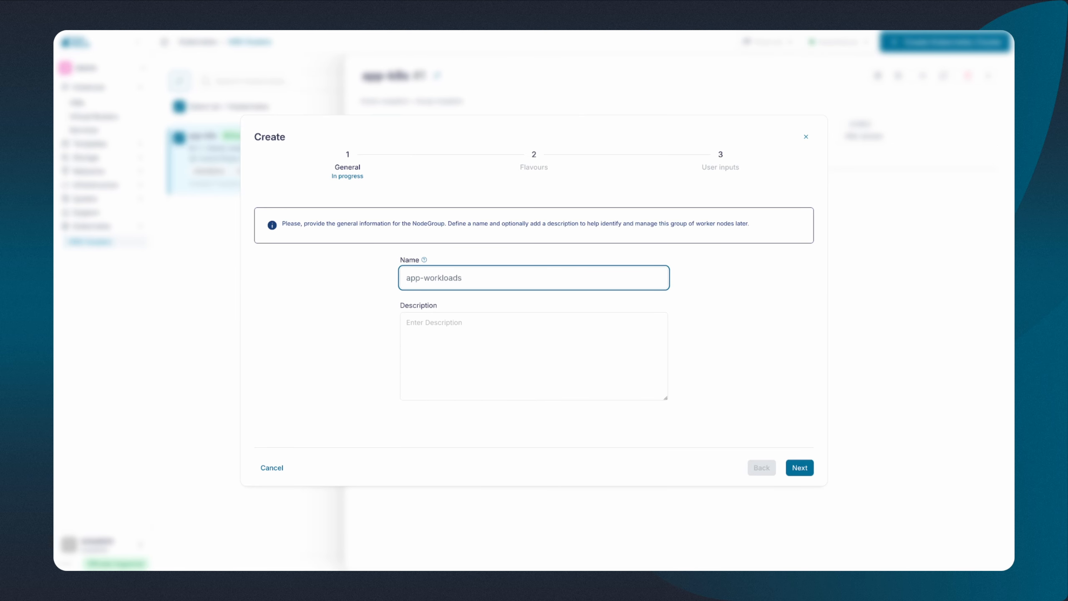
click(725, 381)
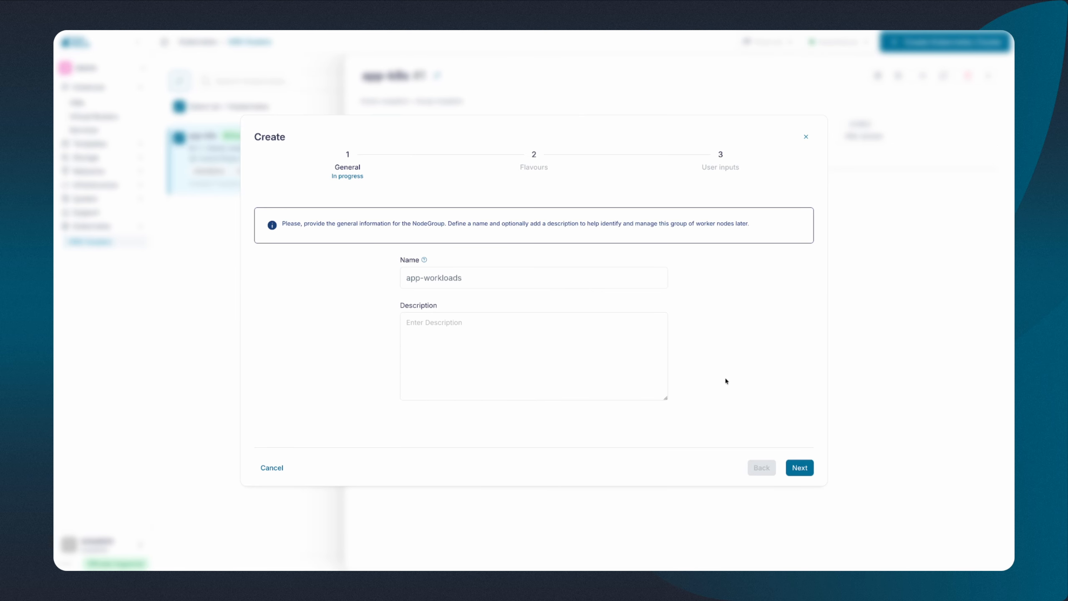
click(795, 465)
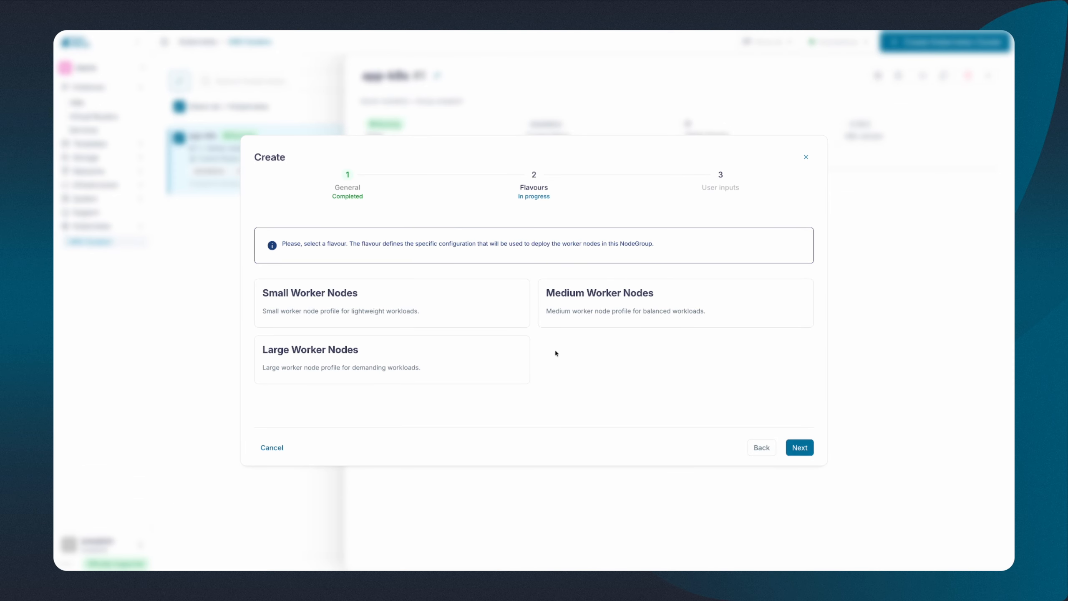
Step: Create the node group with the Small Worker Nodes flavour and a count of 3, and close its deployment log
click(472, 310)
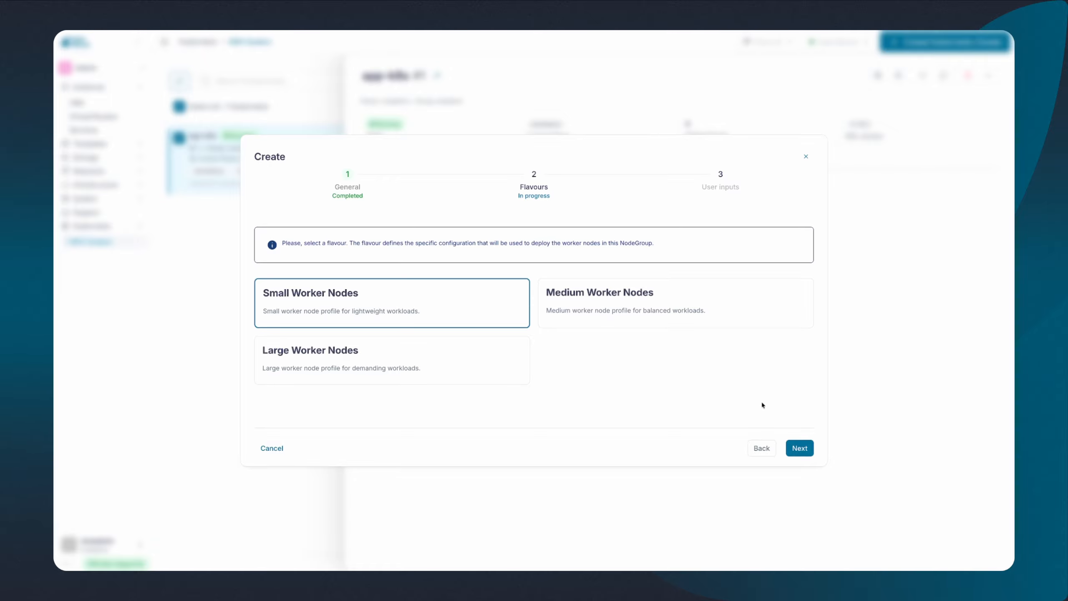
click(793, 447)
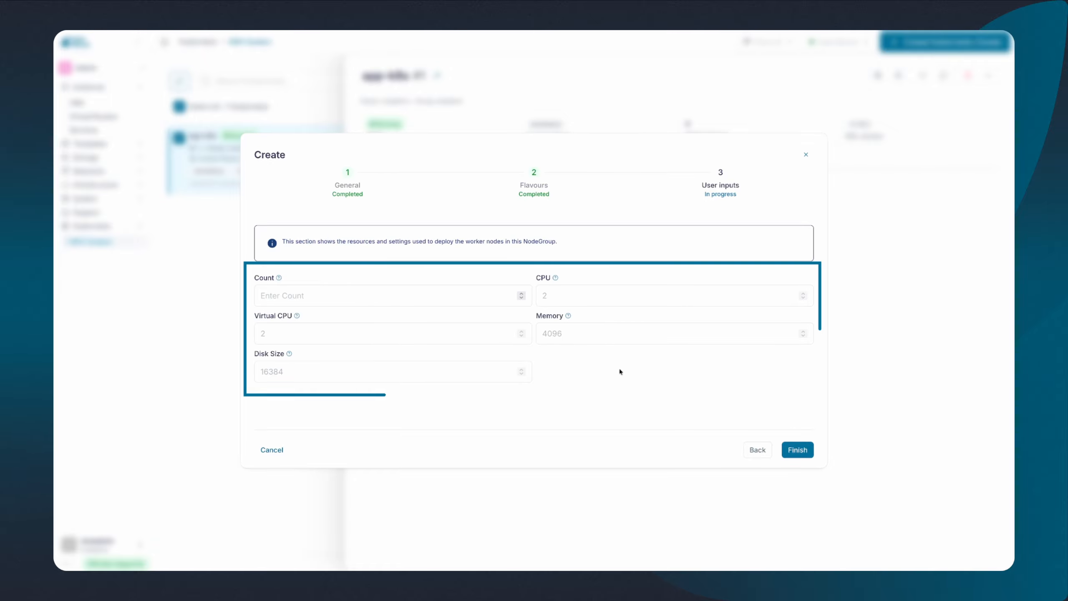
click(439, 299)
text(3)
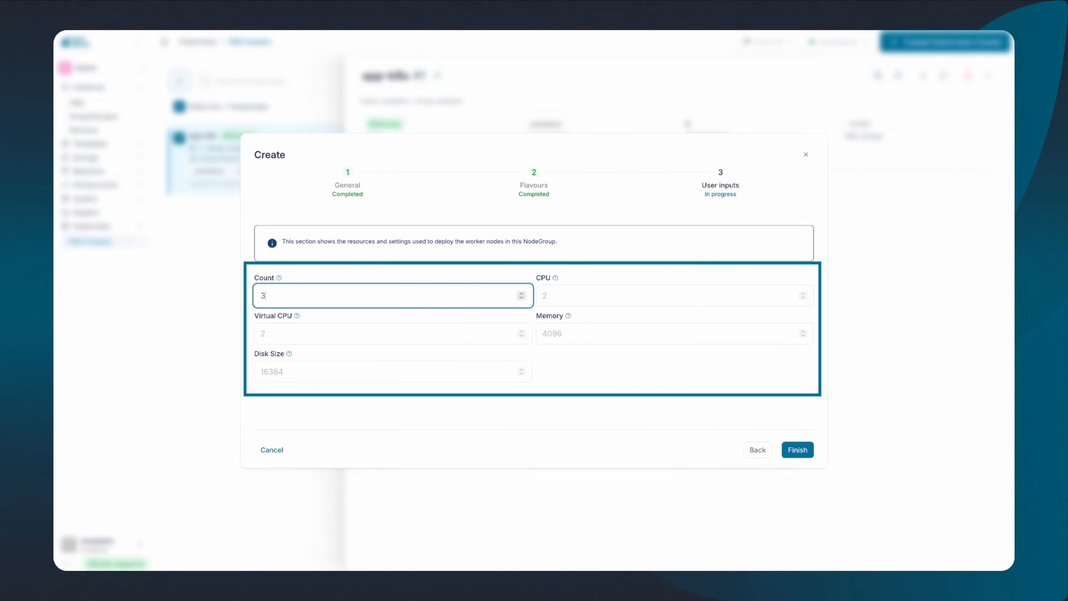
click(566, 357)
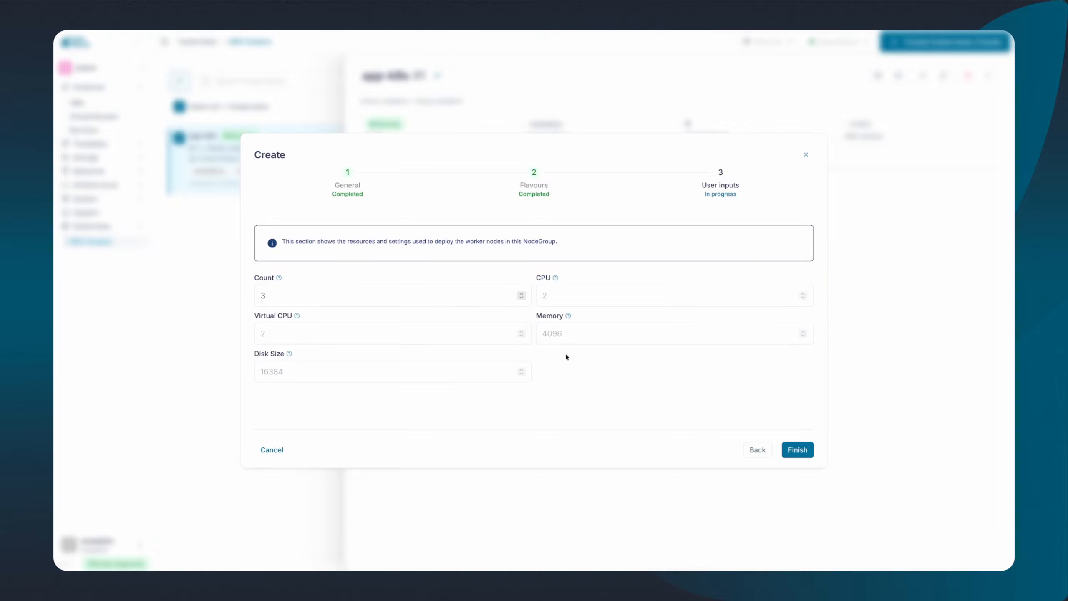
click(806, 449)
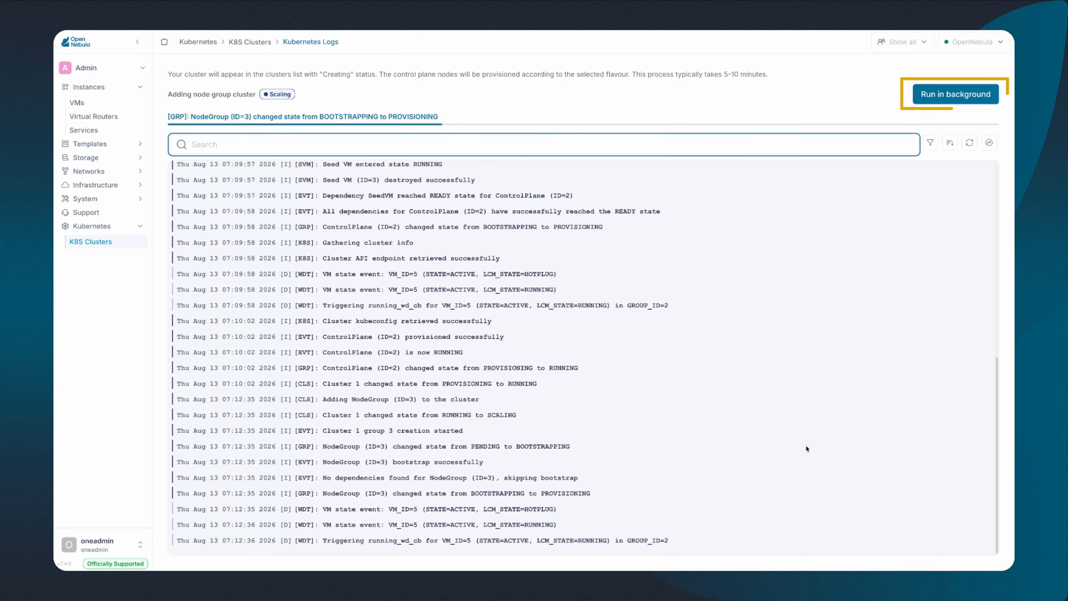
scroll(807, 448, up, 4)
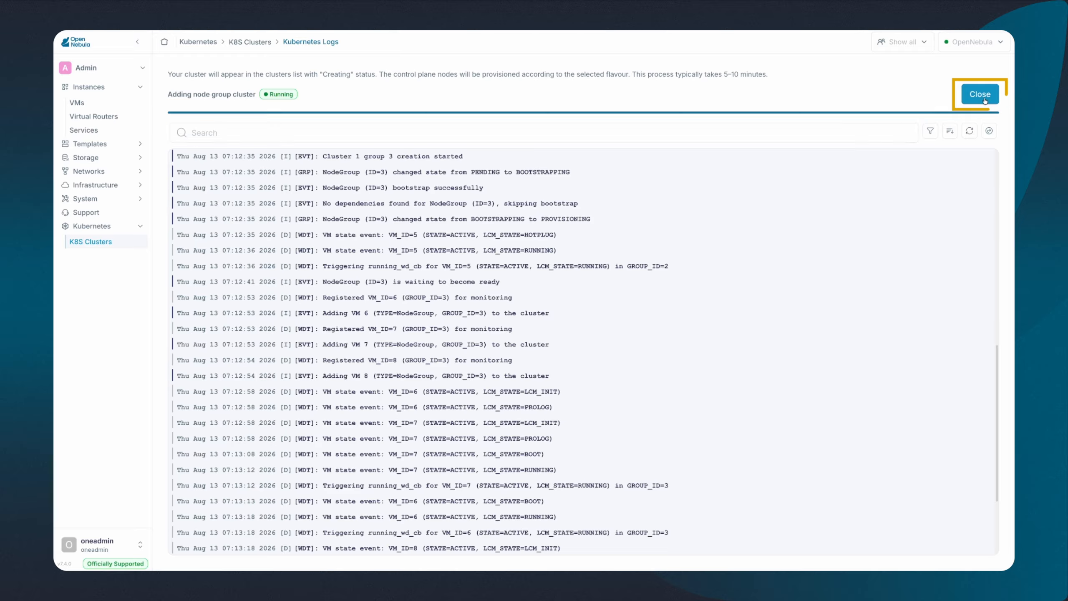
click(984, 101)
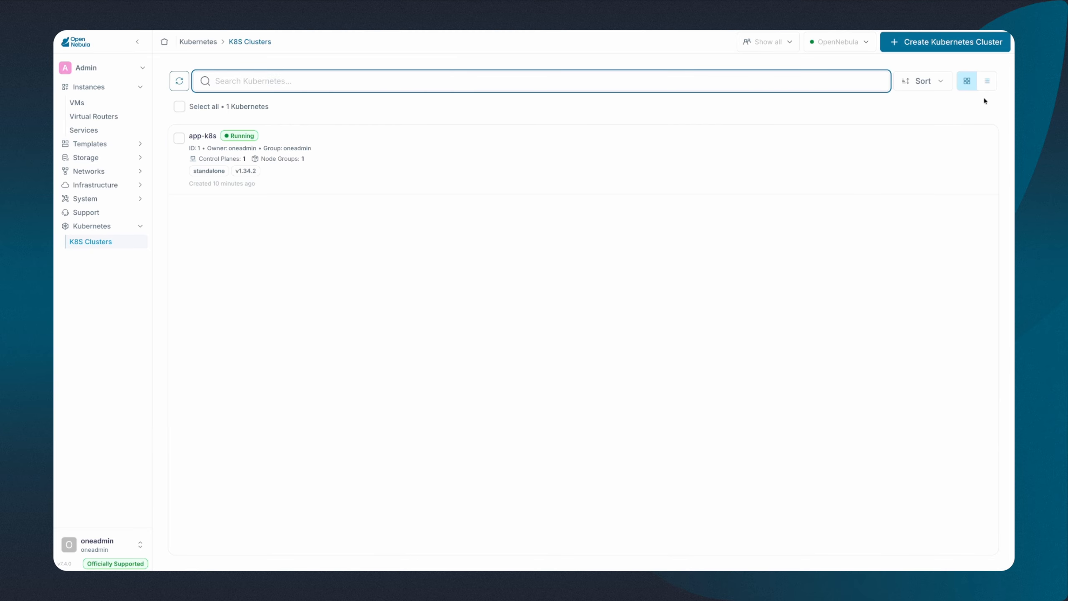
Step: Open the node groups of the app-k8s cluster and inspect the nodes in the app-workers group
click(513, 136)
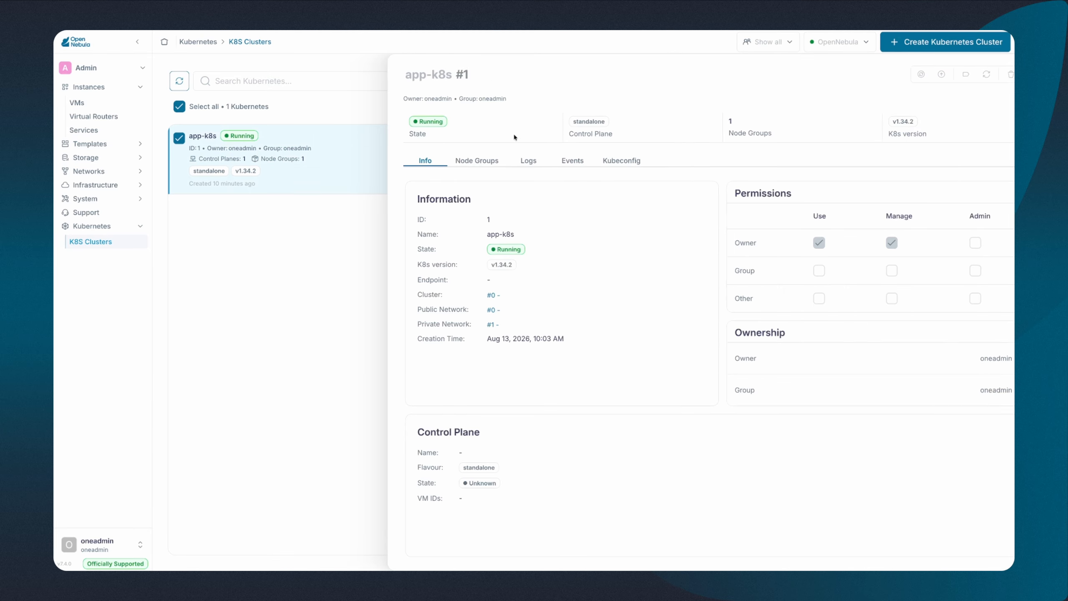
click(437, 161)
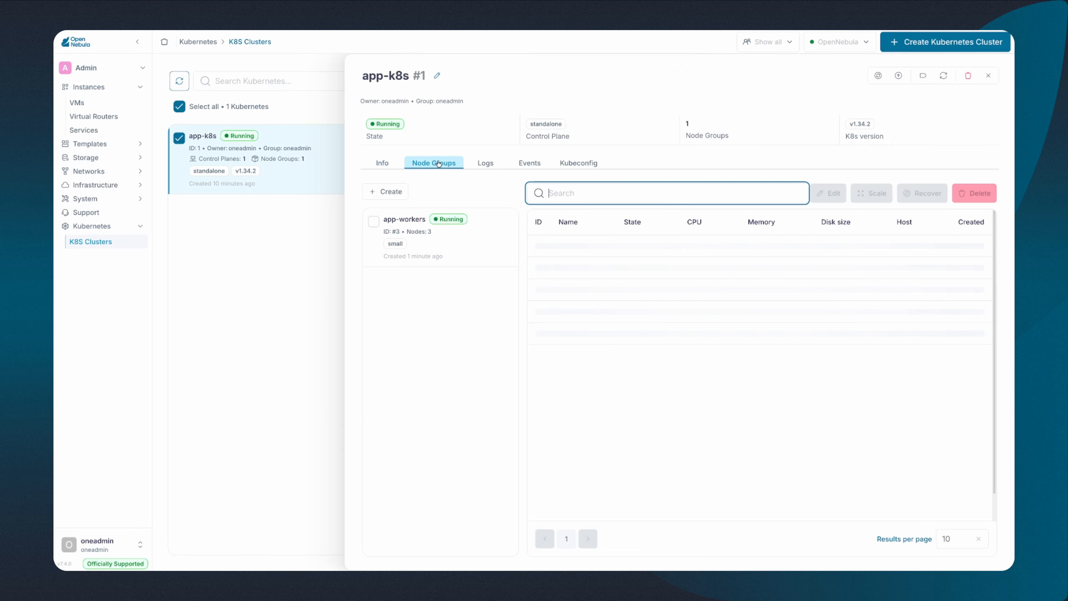
click(474, 236)
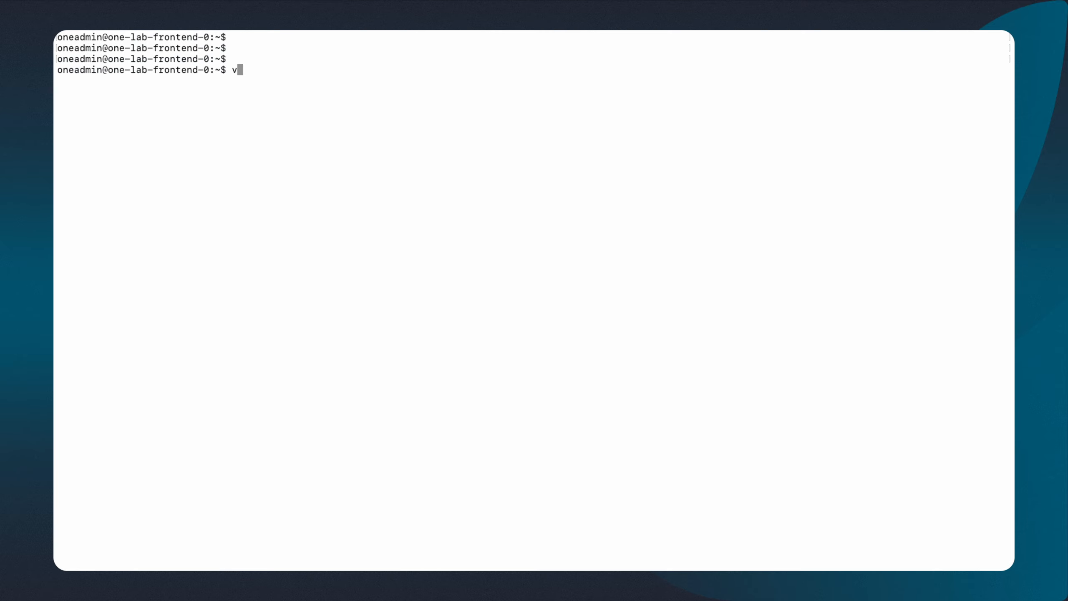
Step: In the front-end terminal, open .kube/config in vi, paste the cluster's kubeconfig including its client certificate and private key, and save the file
text(i .kube/config)
key(Return)
key(i)
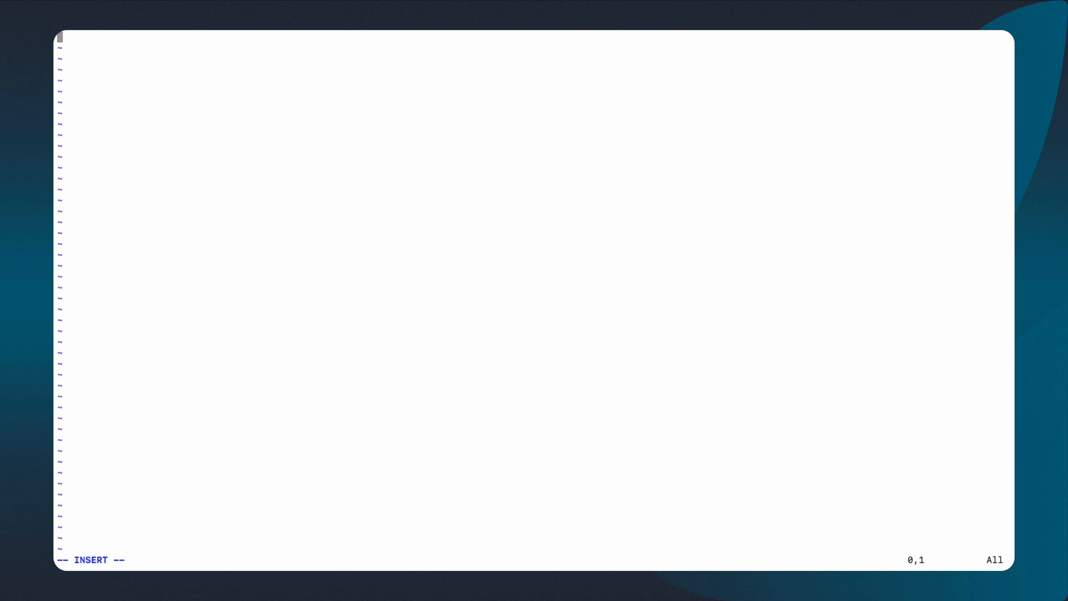
key(super+v)
key(Escape)
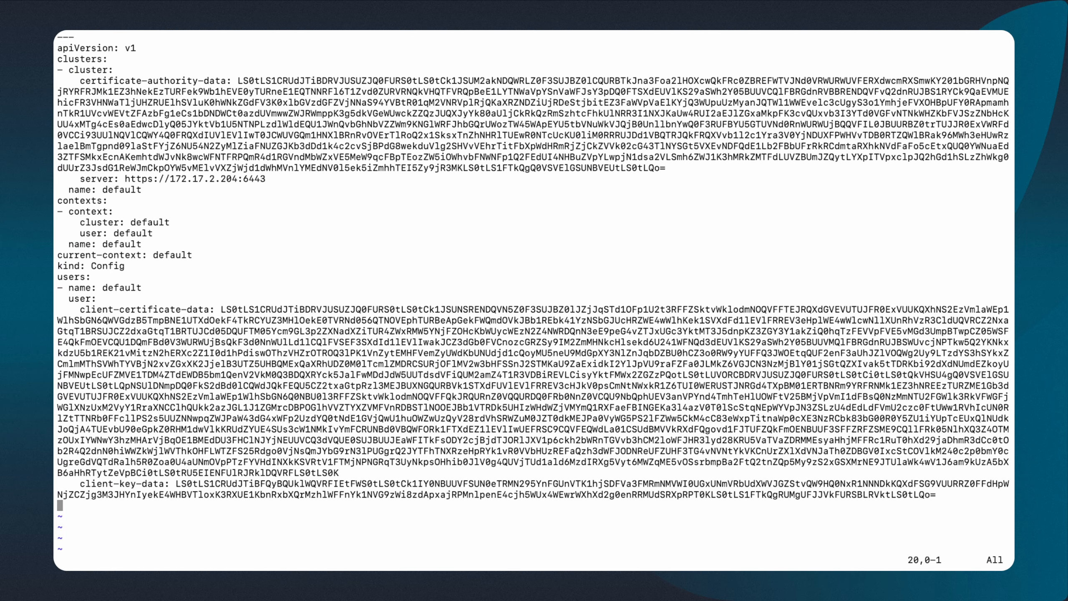
text(:wq)
key(Return)
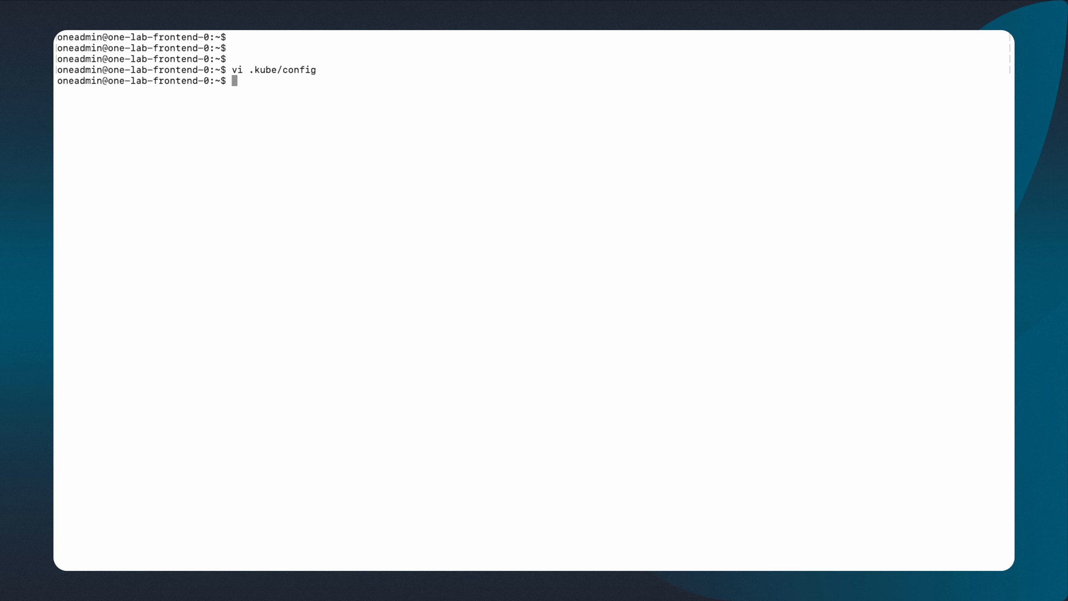
Step: Clear the terminal and list the cluster's nodes with kubectl get nodes
key(ctrl+l)
key(Return)
key(Return)
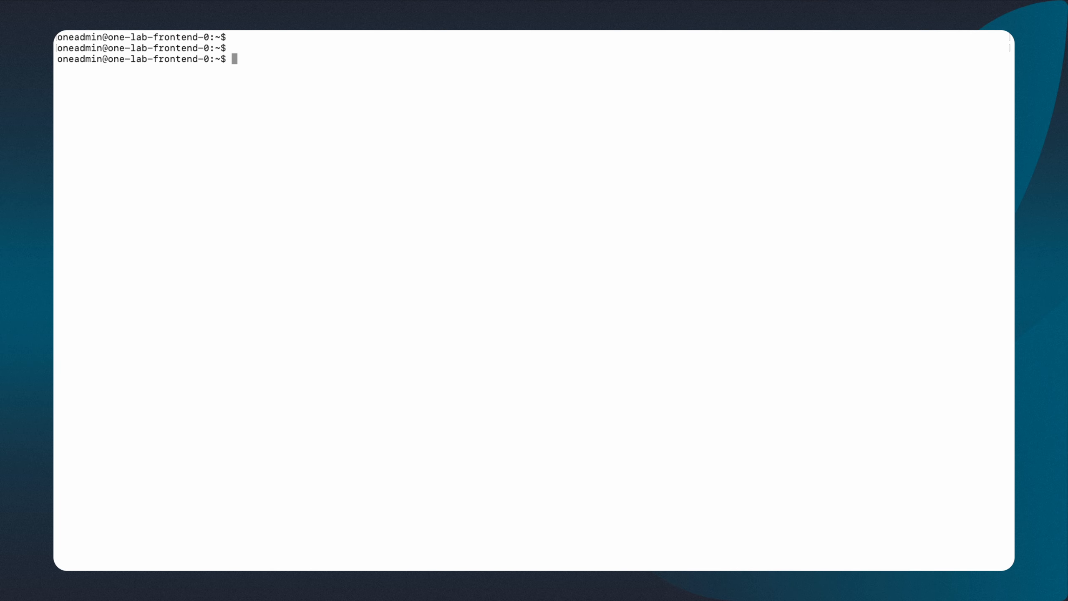
key(Return)
text(kubectl get )
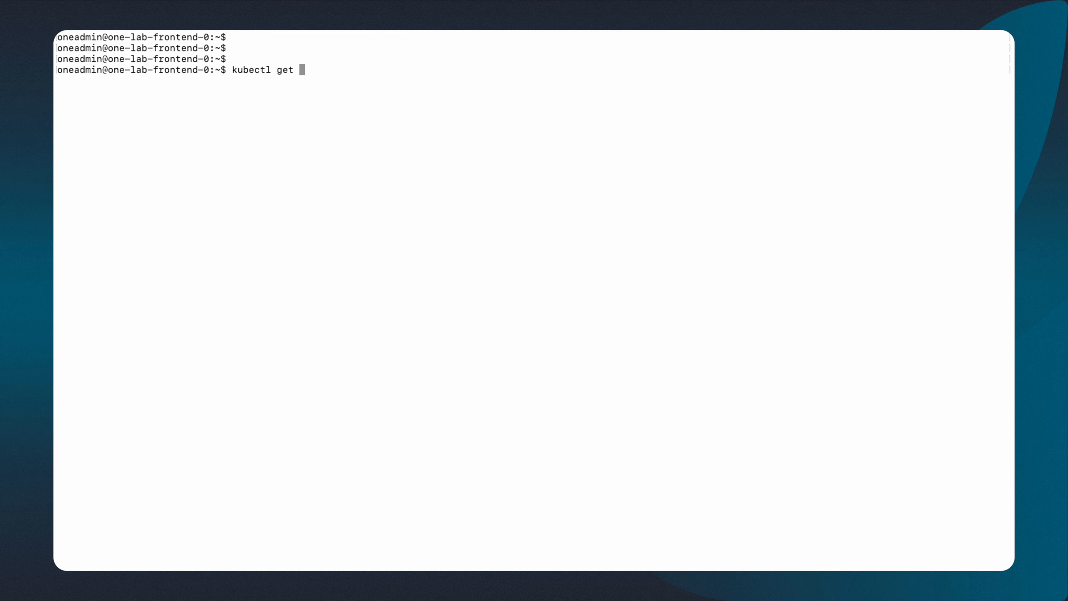
text(nodes)
key(Return)
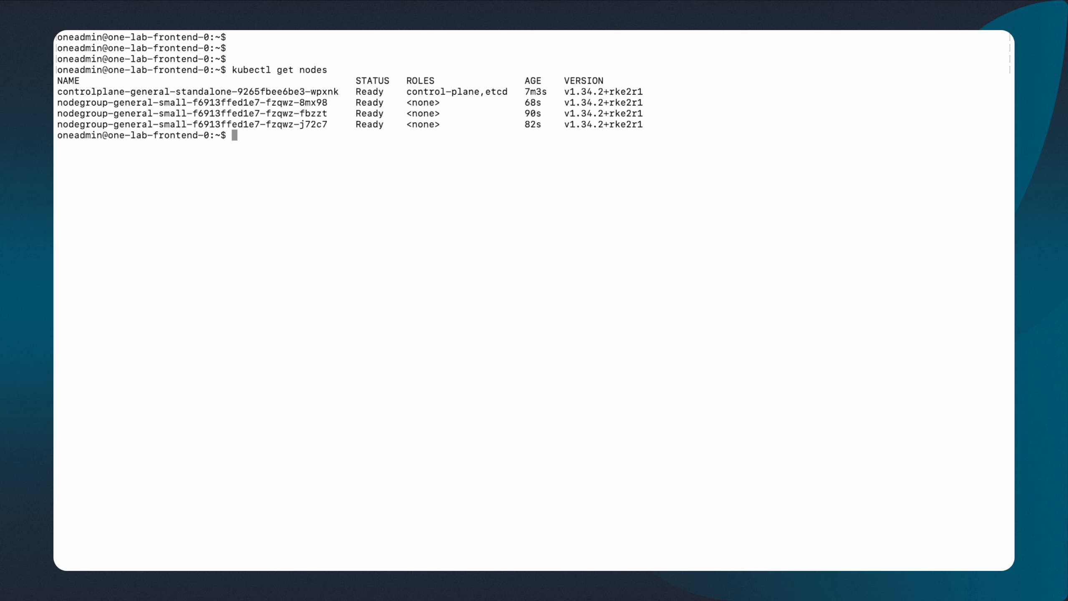